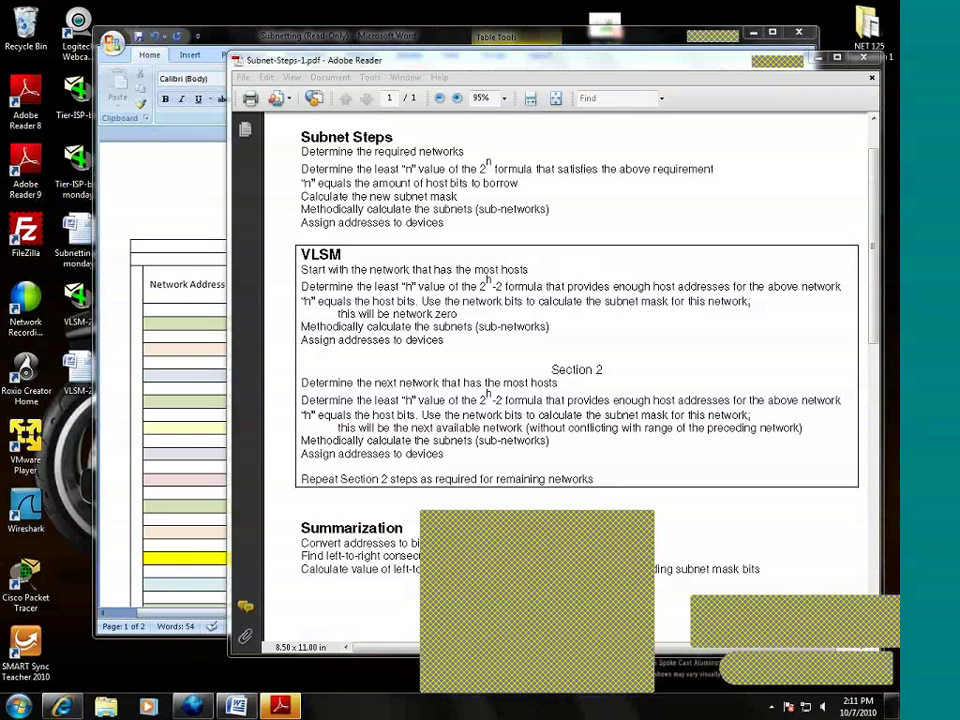
Step: Bring the 150.23.0.0/16 Subnetting worksheet in Word in front of the PDF
click(184, 188)
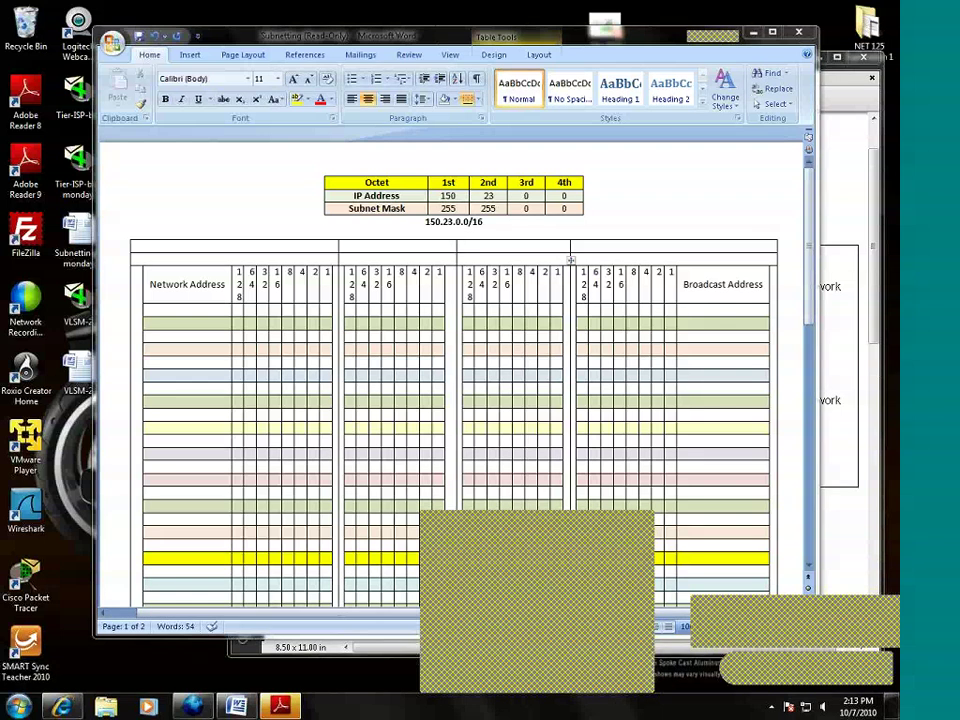
Step: Bring Subnet-Steps-1.pdf back in front to view the Subnet Steps reference
click(859, 141)
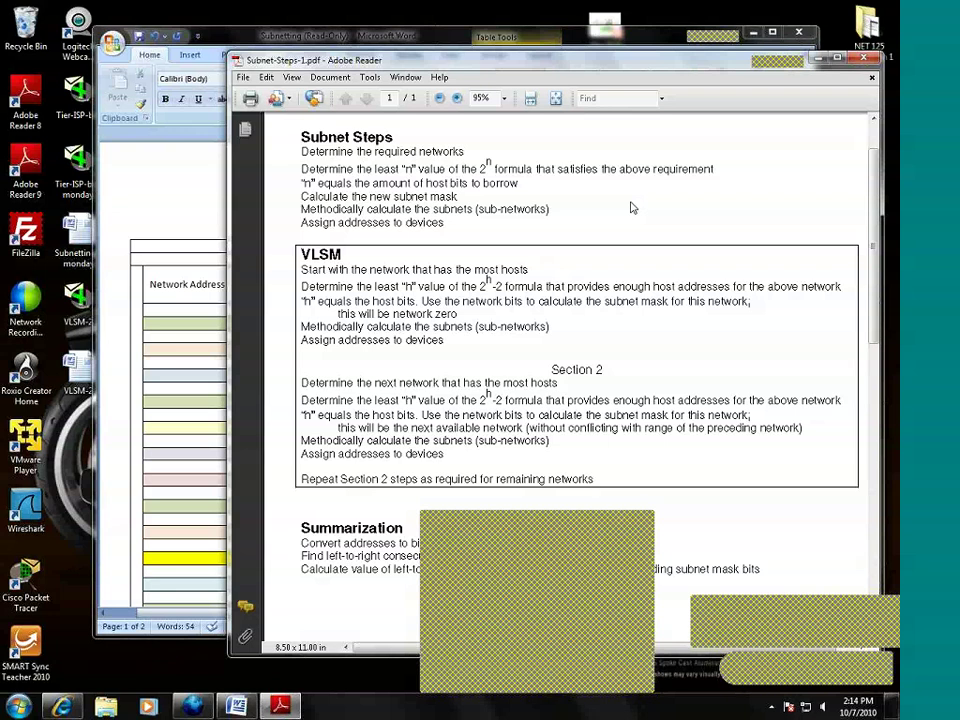
click(884, 632)
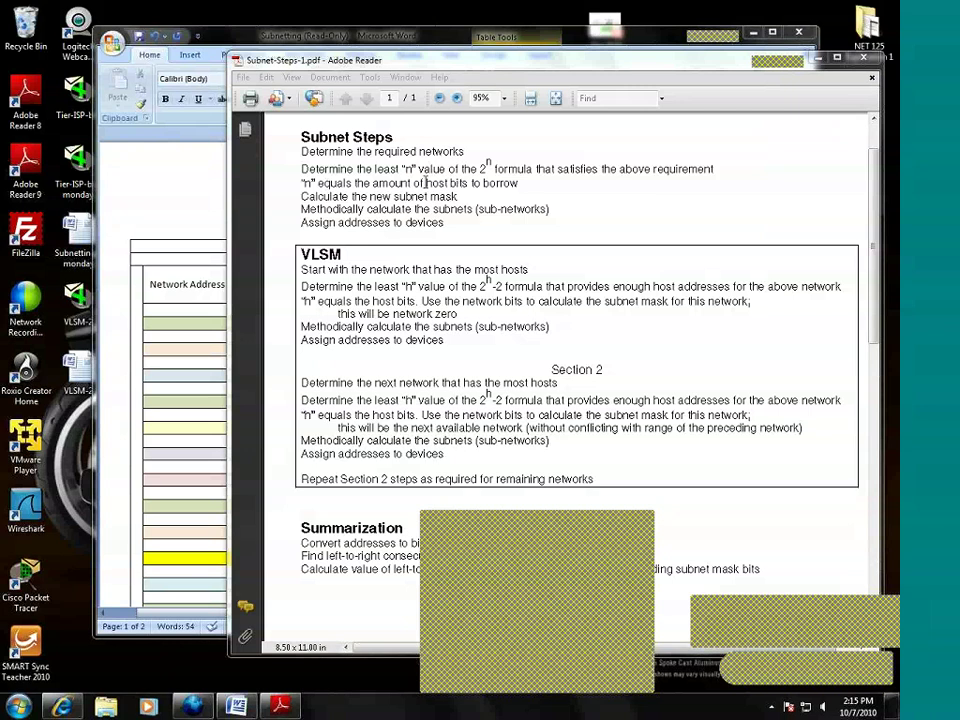
Step: Return to the Word worksheet and place the cursor in the third octet's bit columns
click(212, 194)
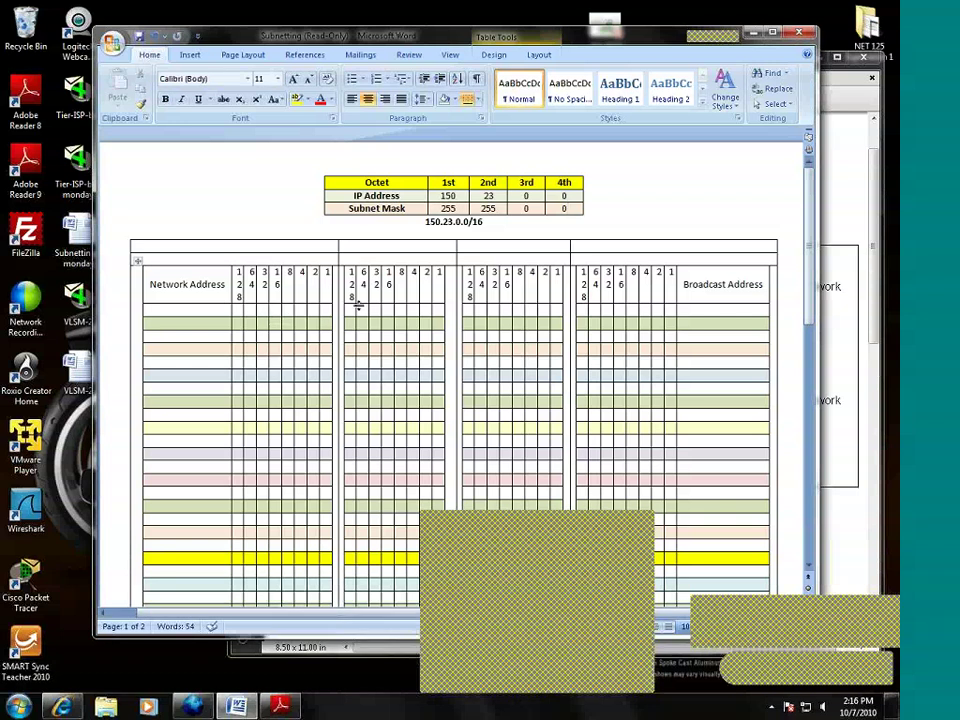
click(312, 233)
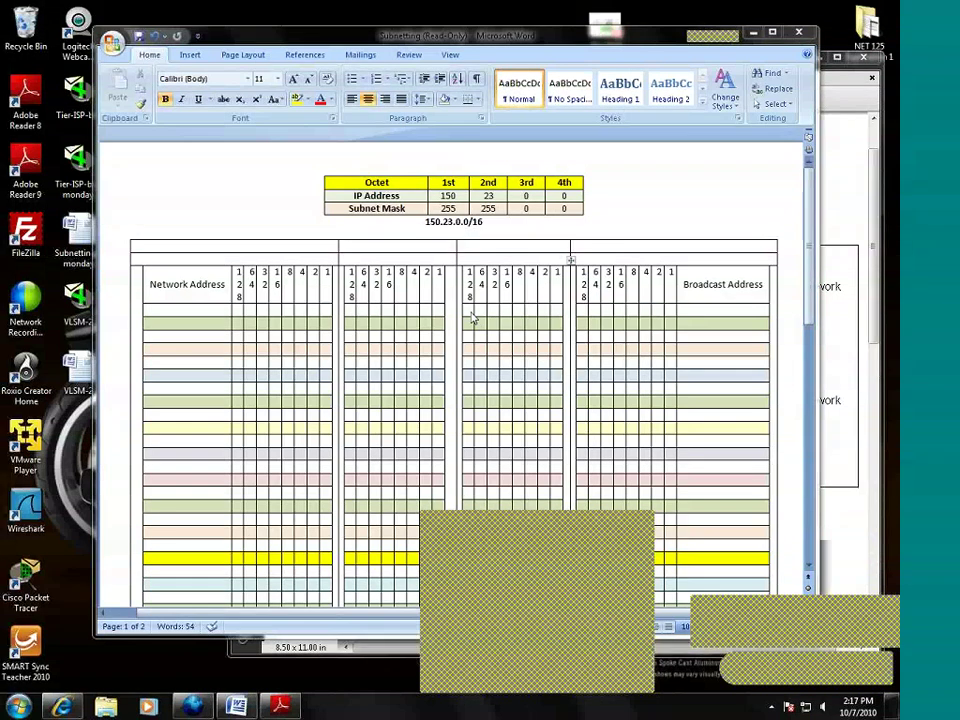
click(557, 311)
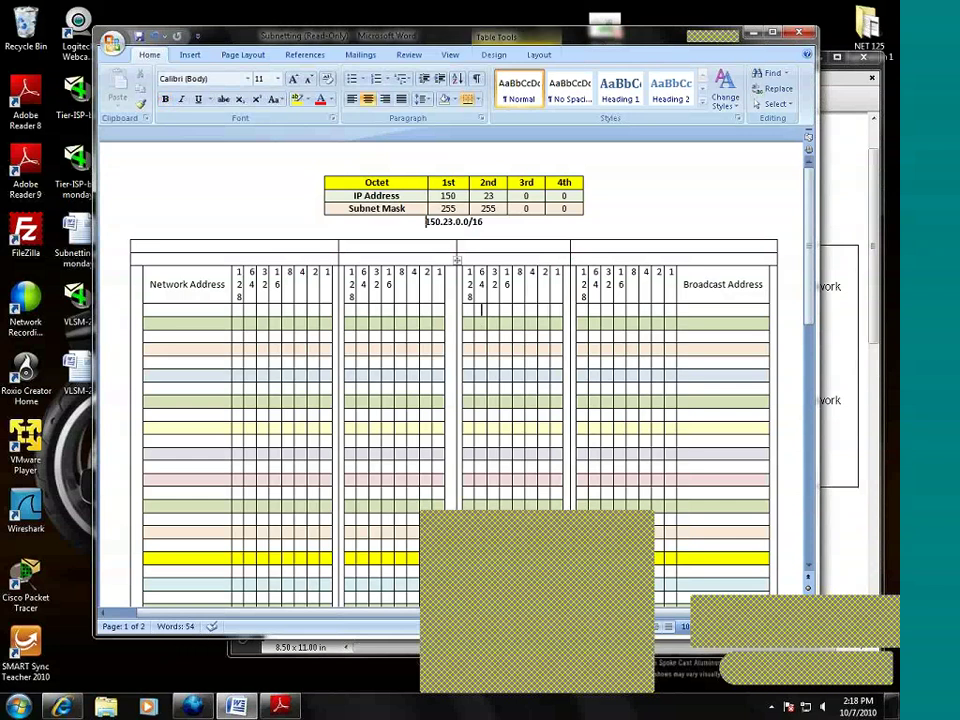
Step: Apply green Borders and Shading fill to the third octet's bit cells down the table
double_click(469, 284)
drag(469, 284, 555, 507)
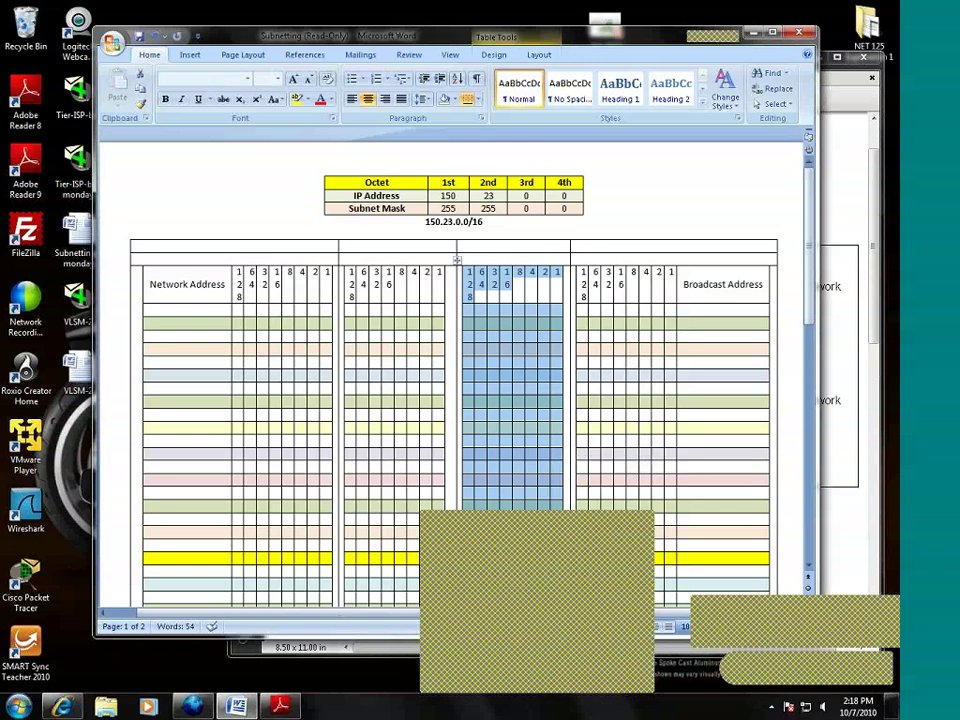
right_click(499, 312)
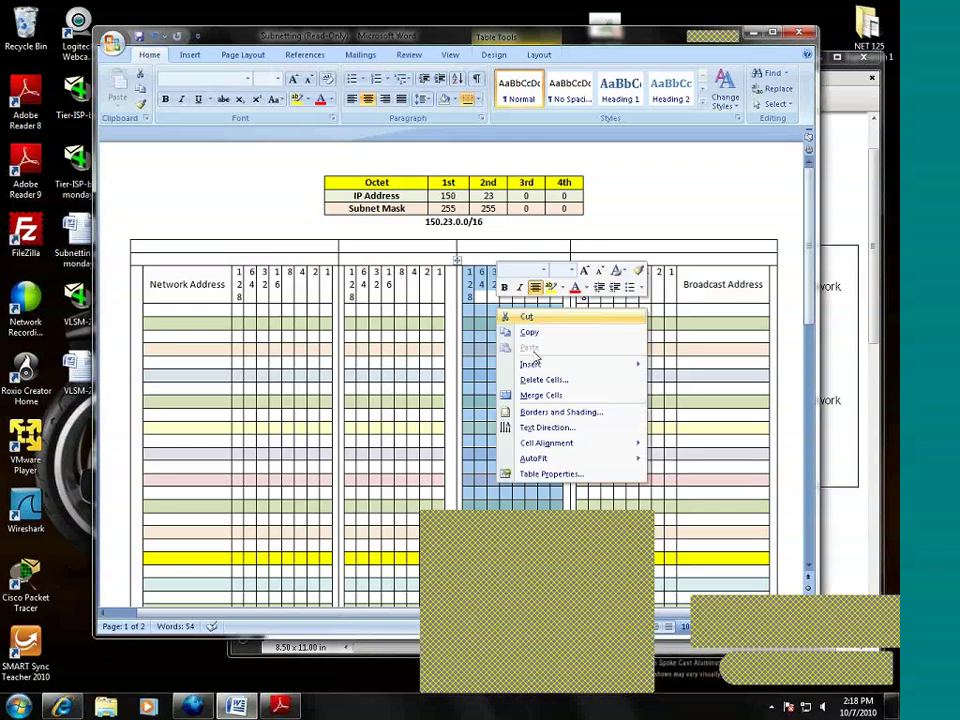
click(540, 412)
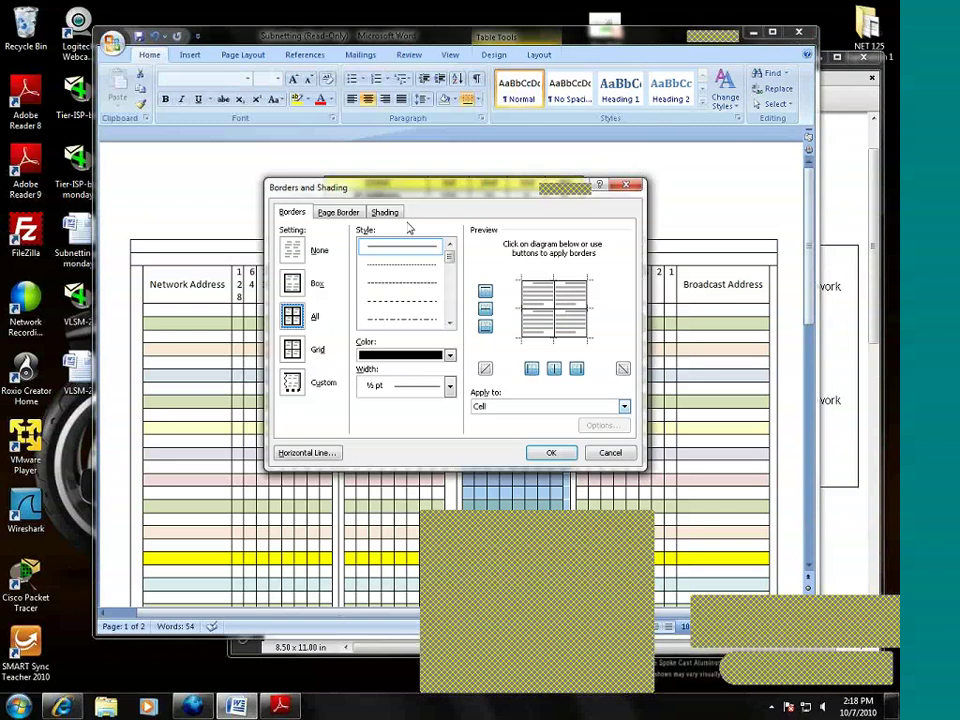
click(385, 212)
click(361, 246)
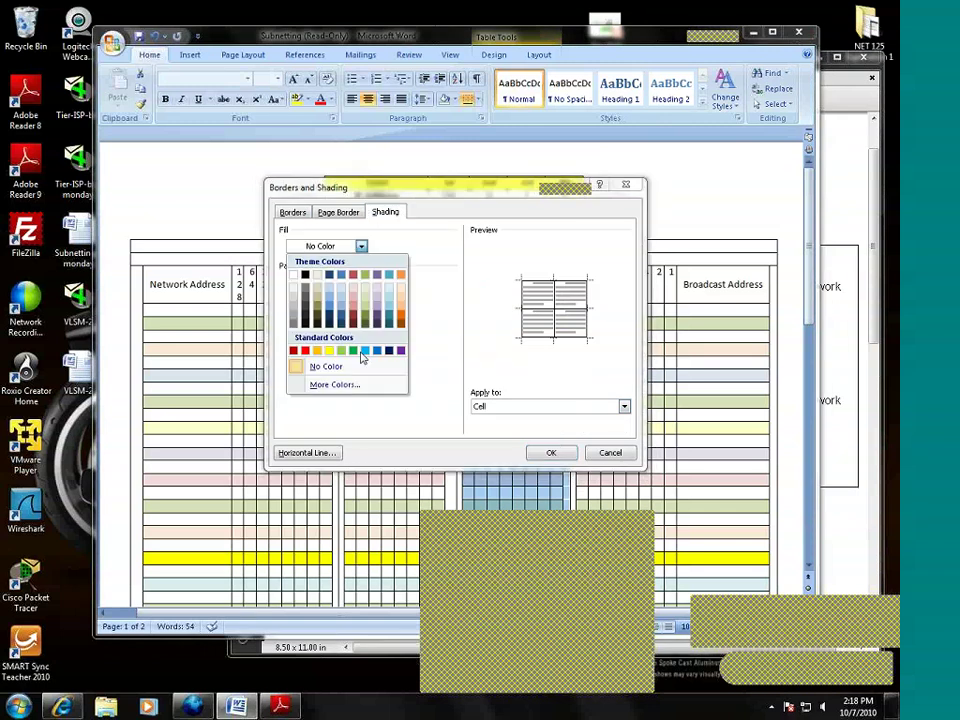
click(355, 350)
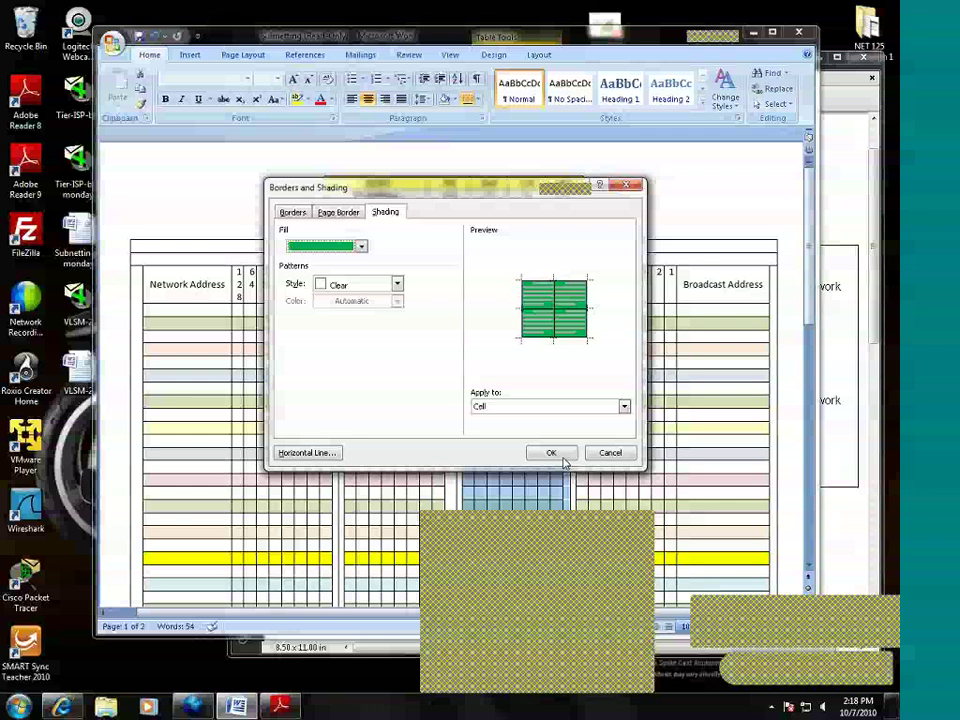
click(610, 453)
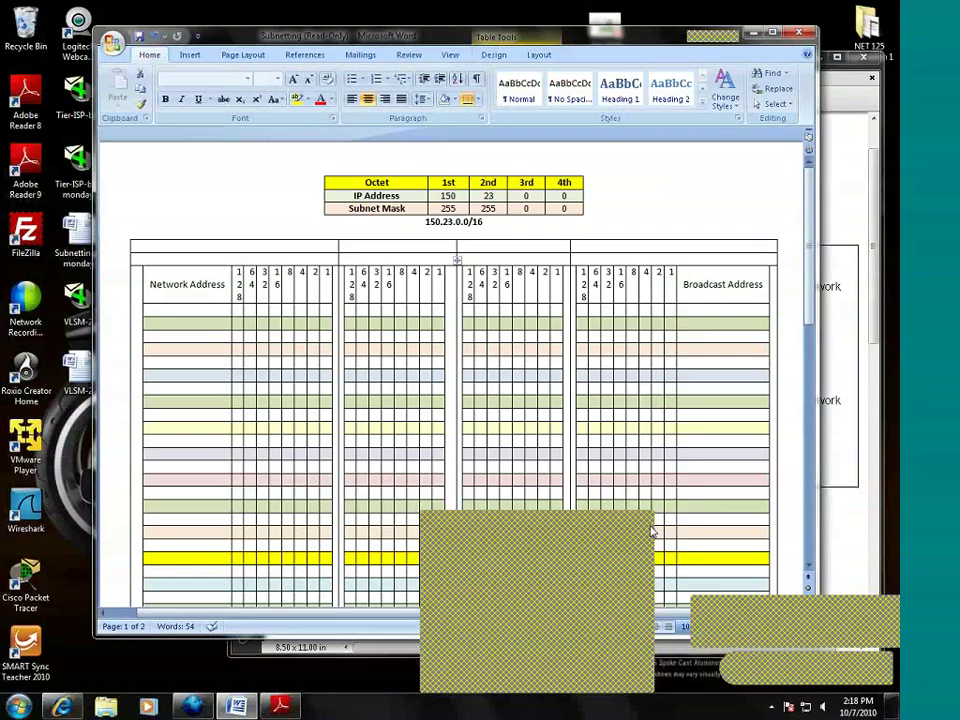
Step: Shade the fourth octet's 128 bit column green to extend the borrowed-bit block
click(573, 262)
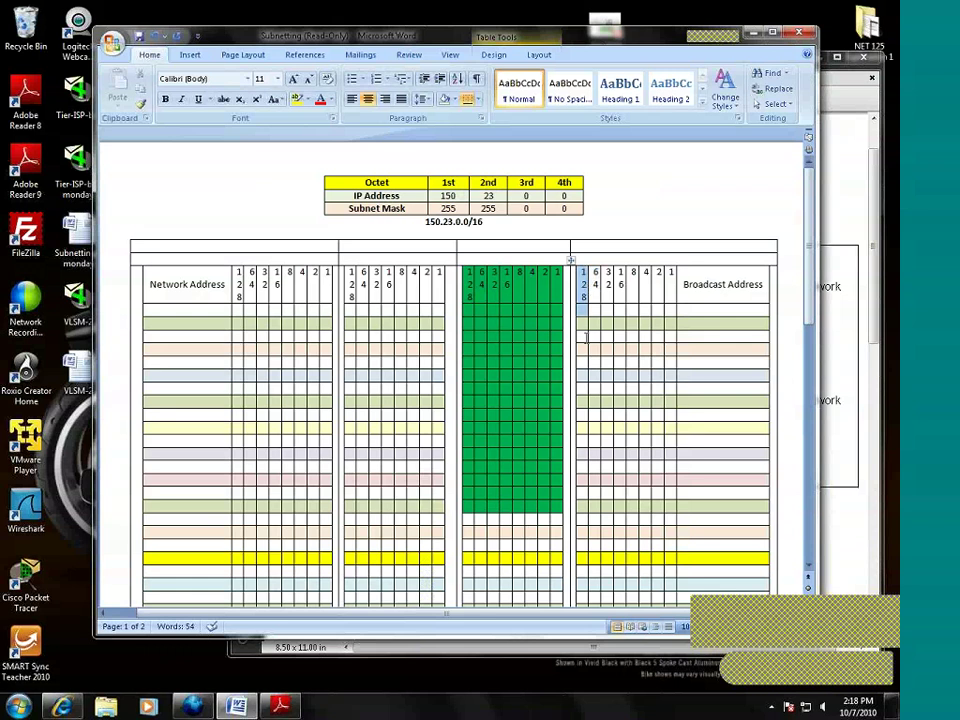
drag(580, 305, 592, 392)
drag(580, 305, 577, 512)
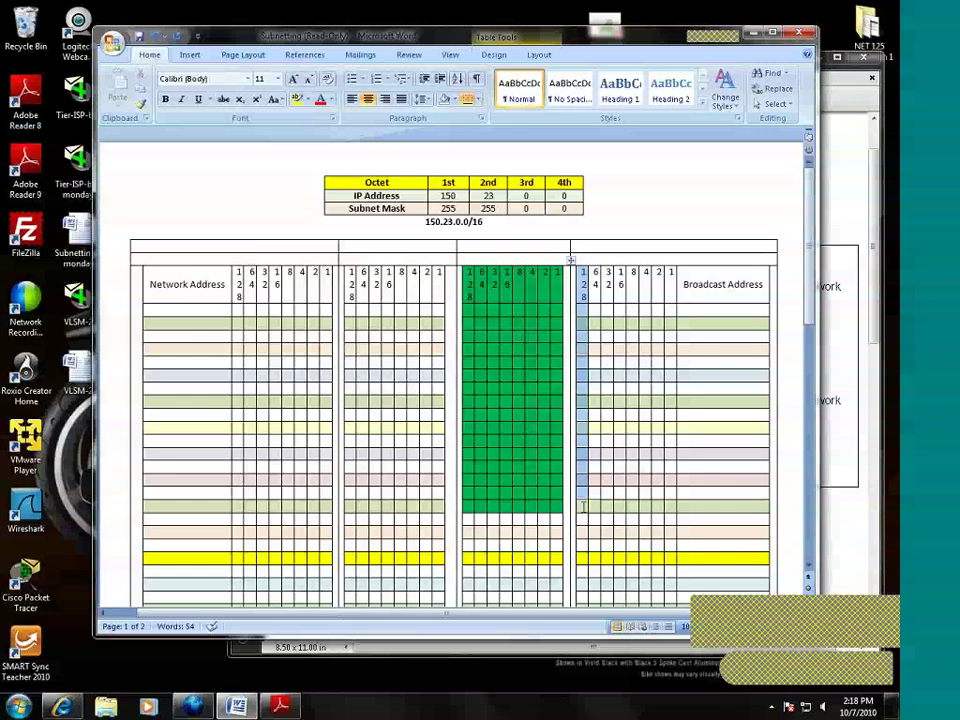
right_click(586, 316)
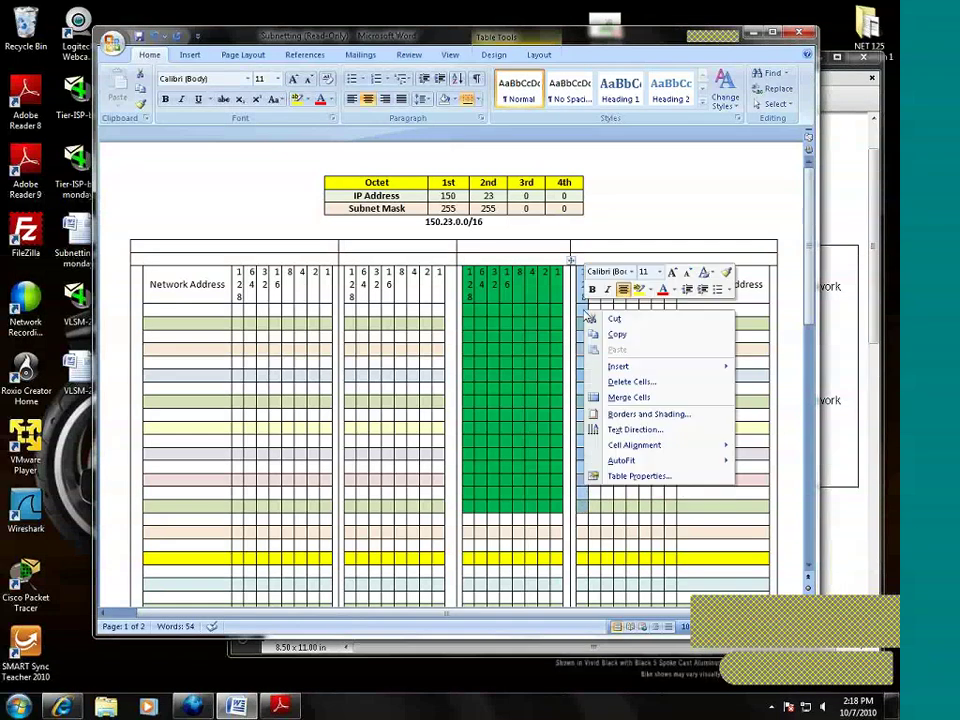
click(632, 421)
click(361, 249)
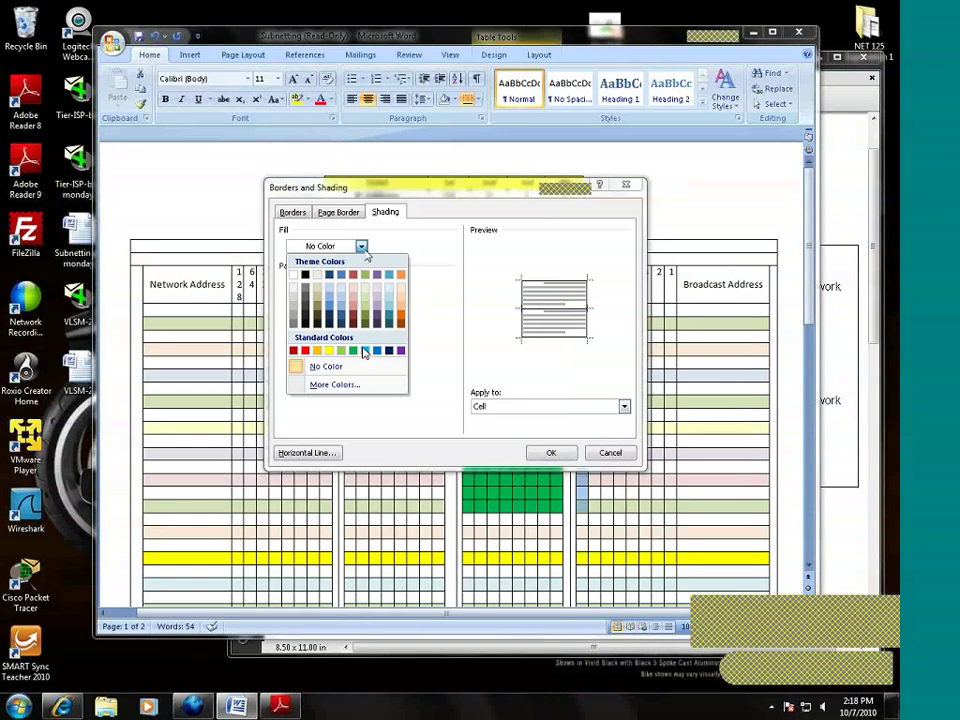
click(364, 351)
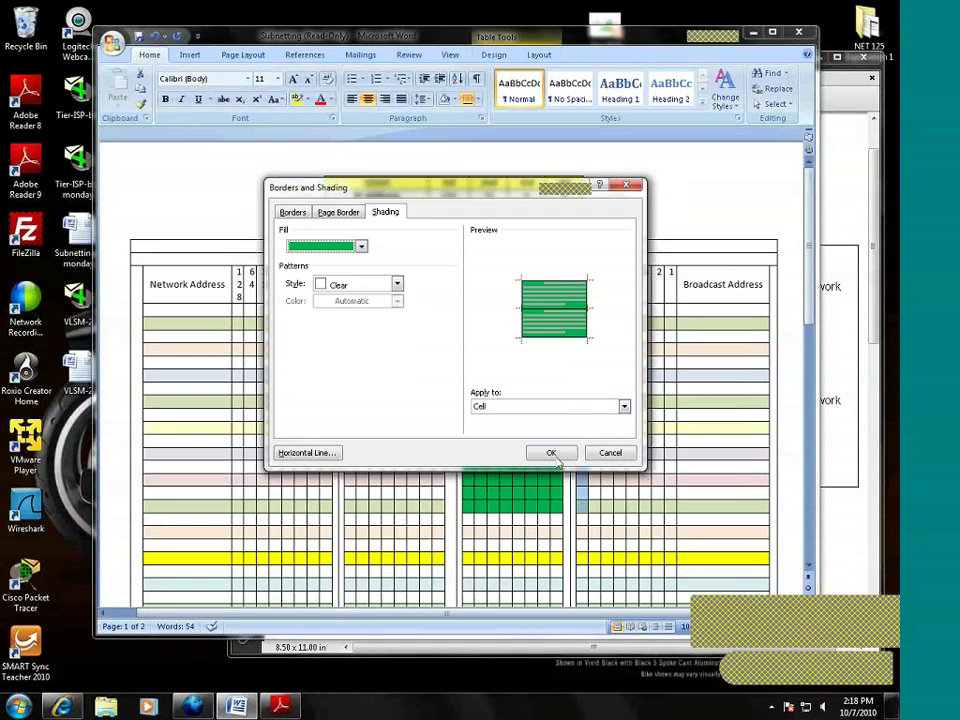
click(550, 452)
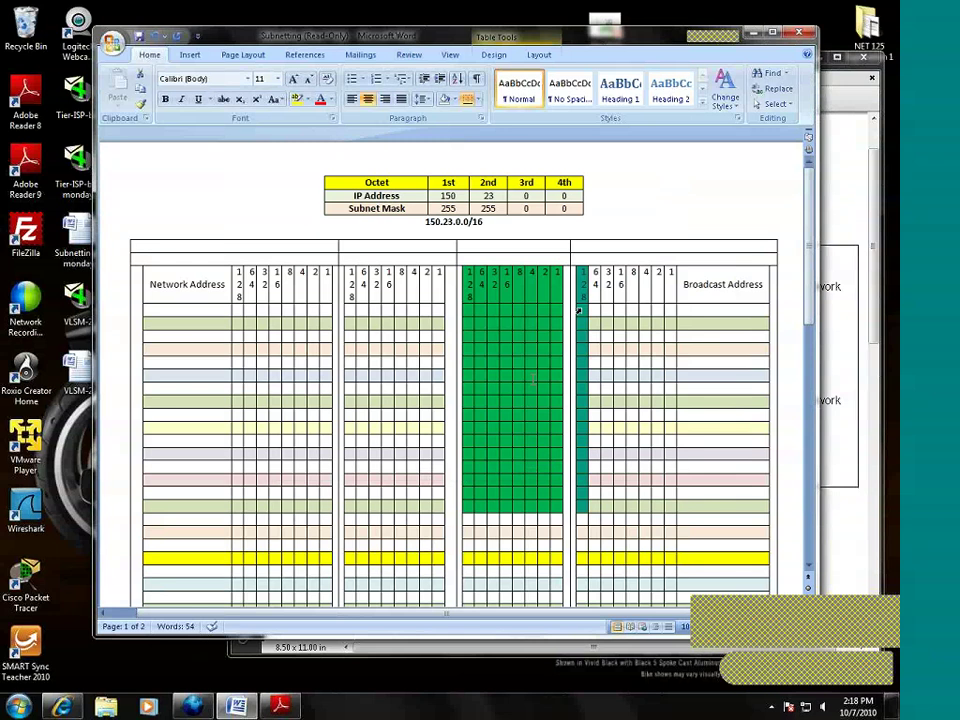
click(626, 426)
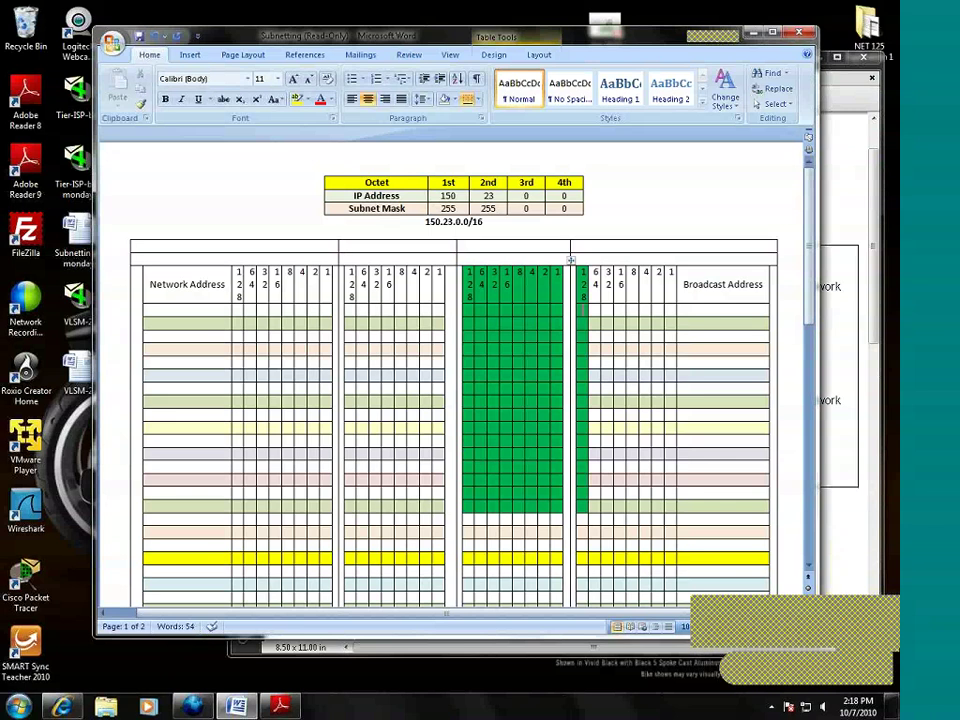
Step: Check the Subnet Steps PDF after dismissing its reading notice, then return to the worksheet
click(839, 148)
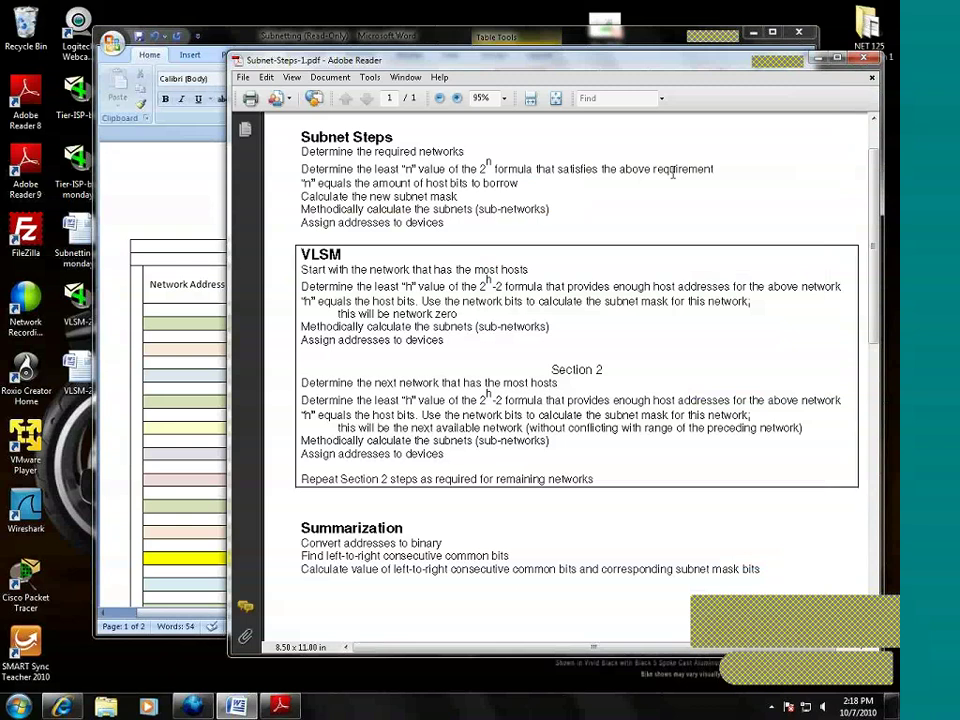
click(624, 196)
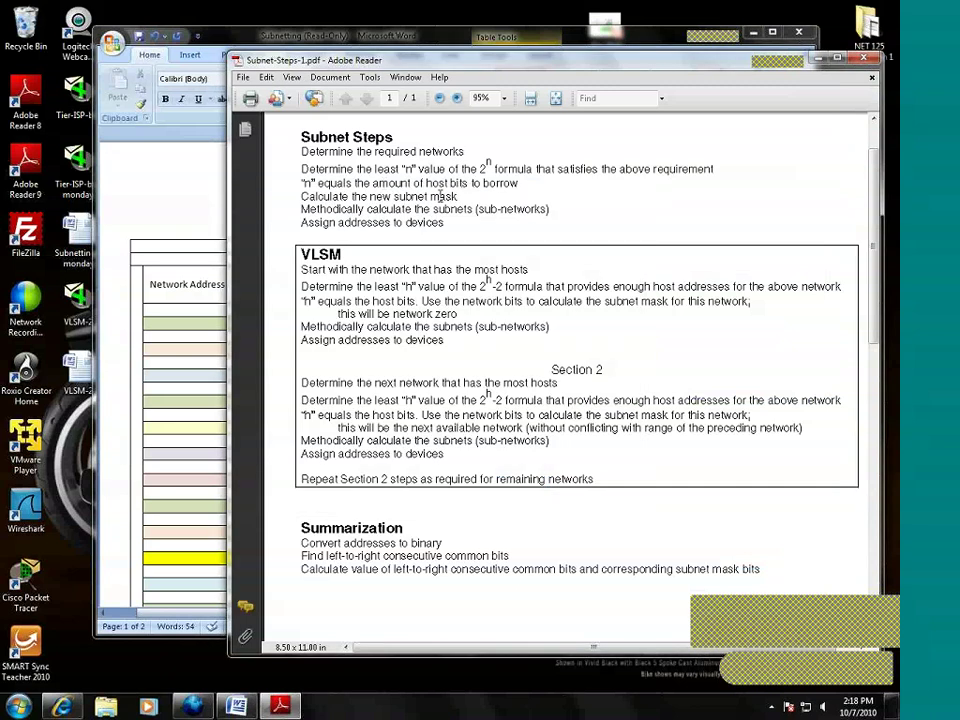
click(201, 280)
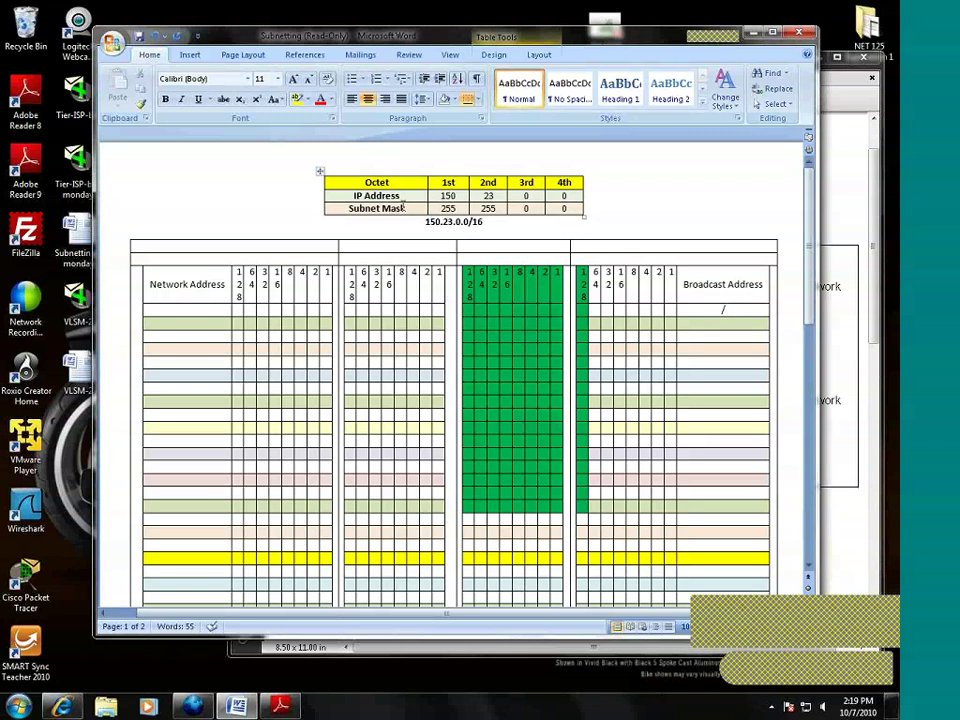
Step: Add /25 in the first broadcast cell and enter 150.23.0.0 as the first network address
text(25)
double_click(726, 310)
click(214, 311)
text(150.)
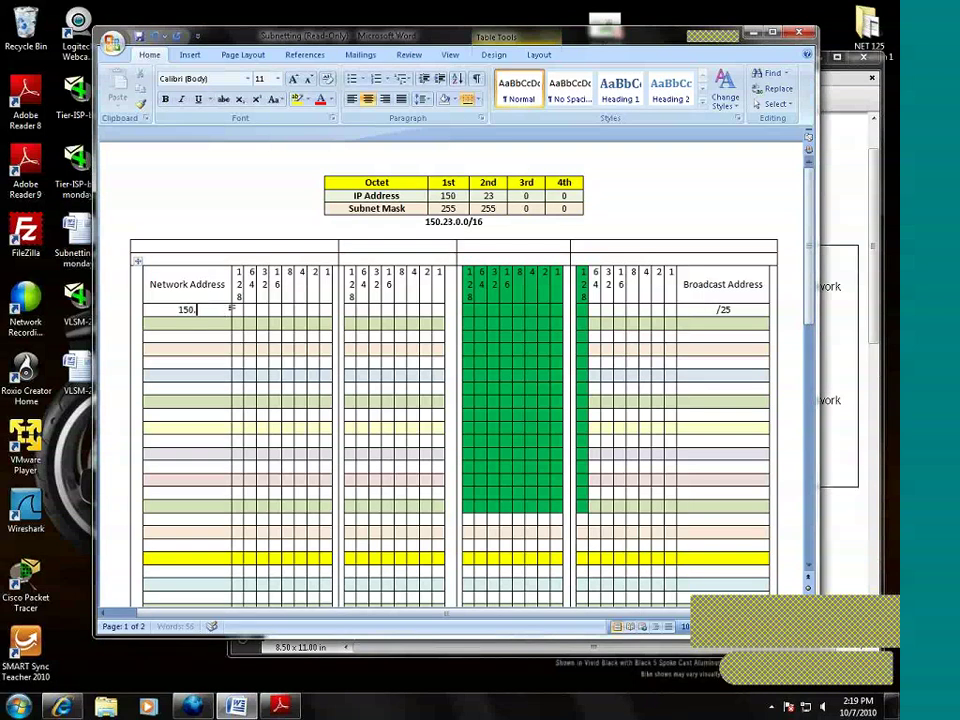
text(23.0)
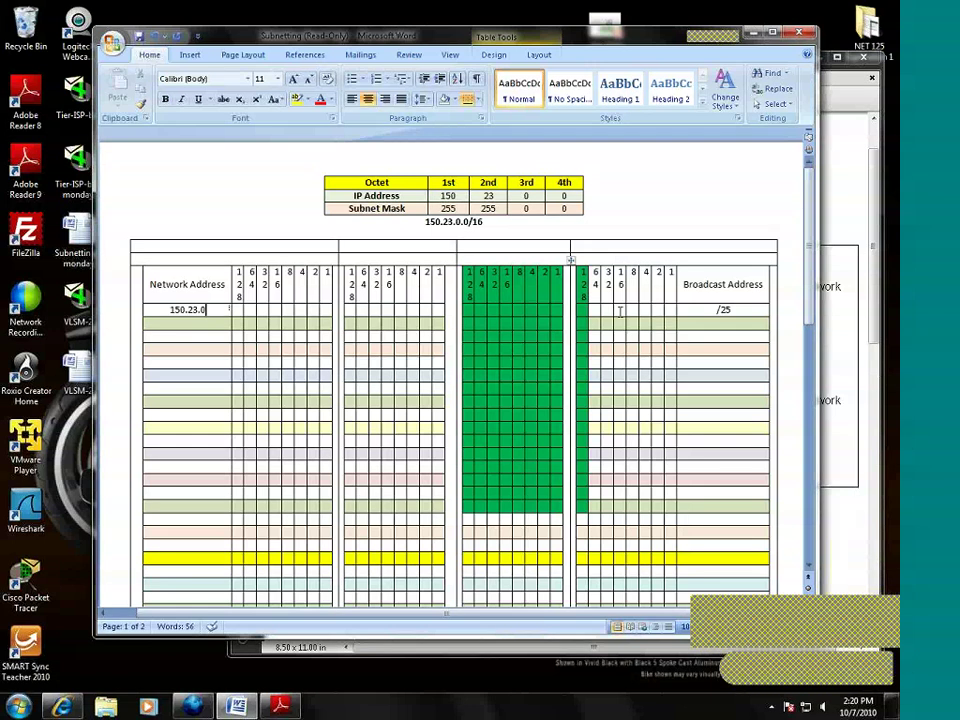
text(.0)
Step: Fill the first row's fourth-octet host bit cells with 1s
click(596, 309)
text(1)
key(Tab)
text(1)
key(Tab)
text(1)
key(Tab)
text(1)
key(Tab)
text(1)
key(Tab)
text(1)
key(Tab)
text(1)
Step: Complete the first broadcast address as 150.23.0.127/25
click(706, 312)
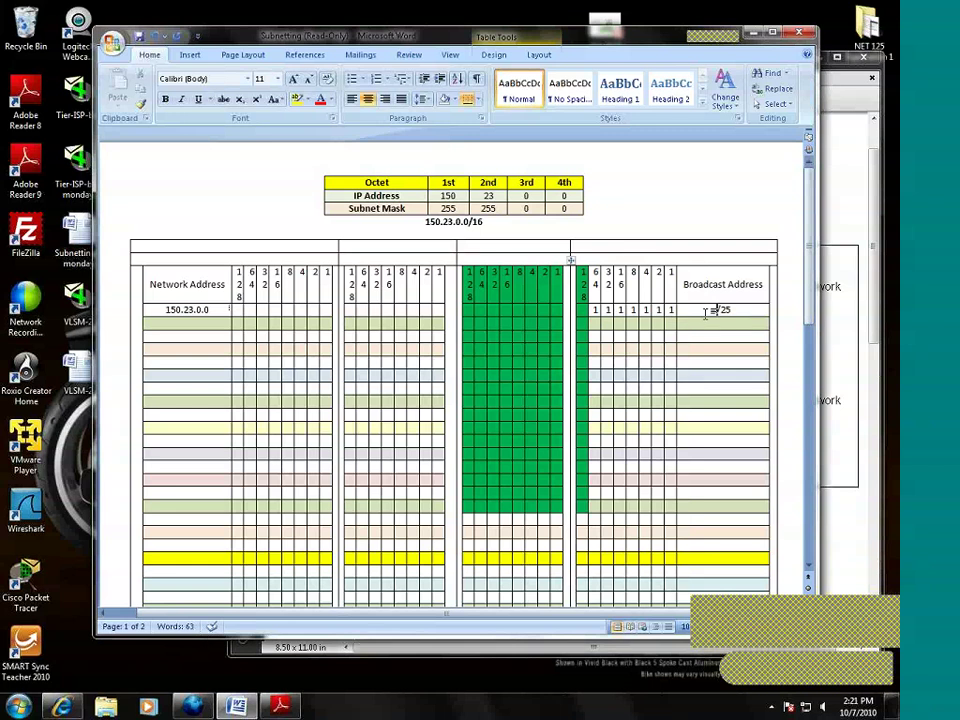
text(150.23.)
text(0.)
click(736, 310)
text(127)
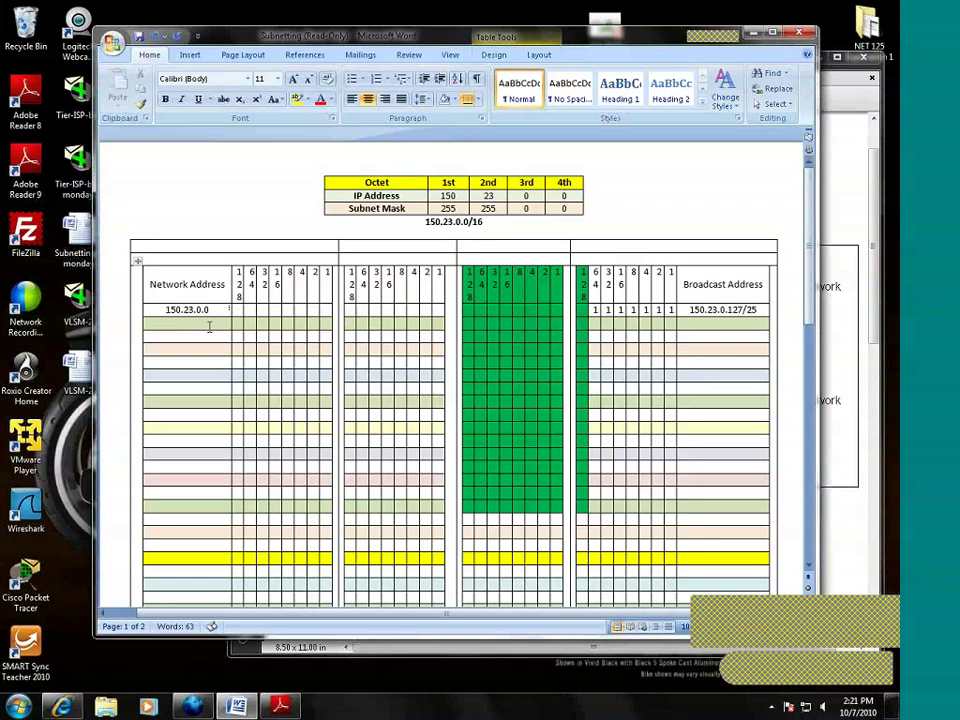
Step: Enter 150.23.0.128 as the second network address and put 1 in its 128 bit cell
click(209, 327)
text(150.)
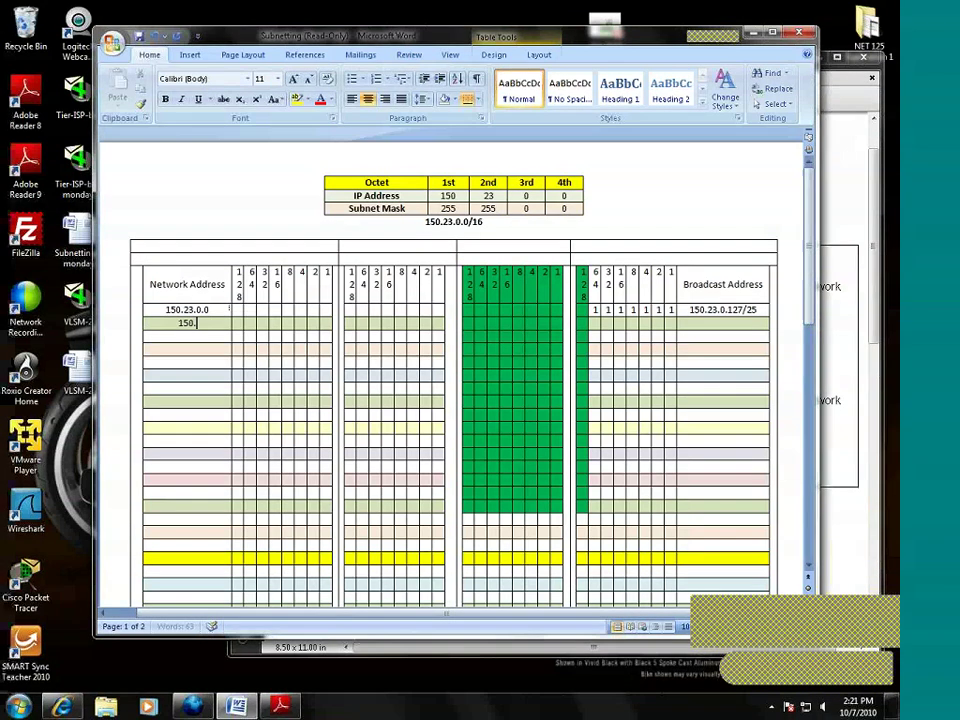
text(23.)
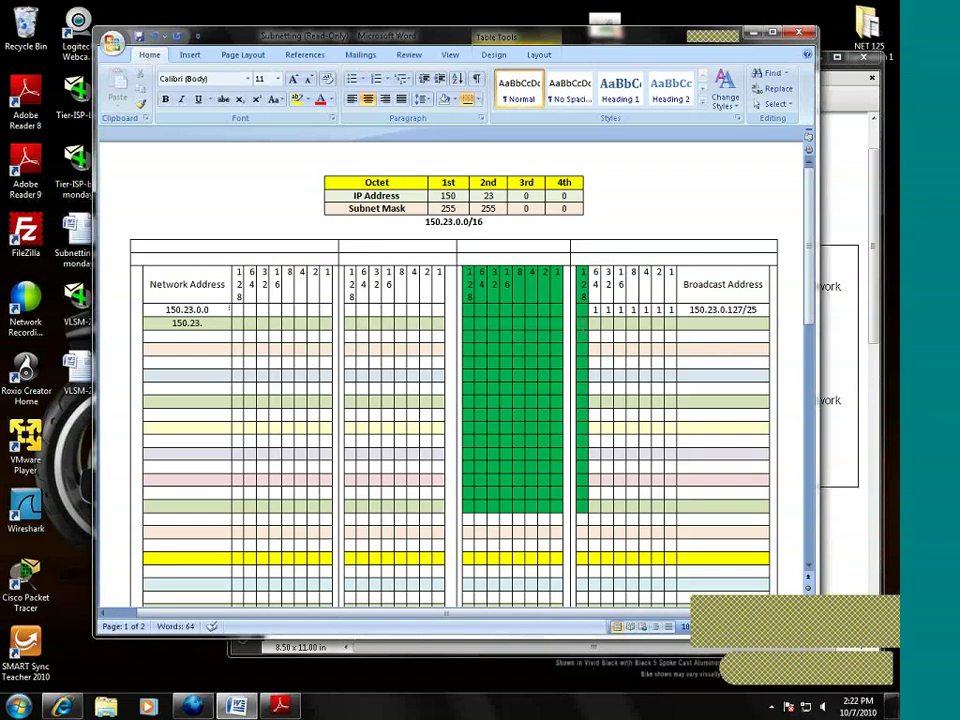
click(583, 325)
text(1)
text(0)
text(.128)
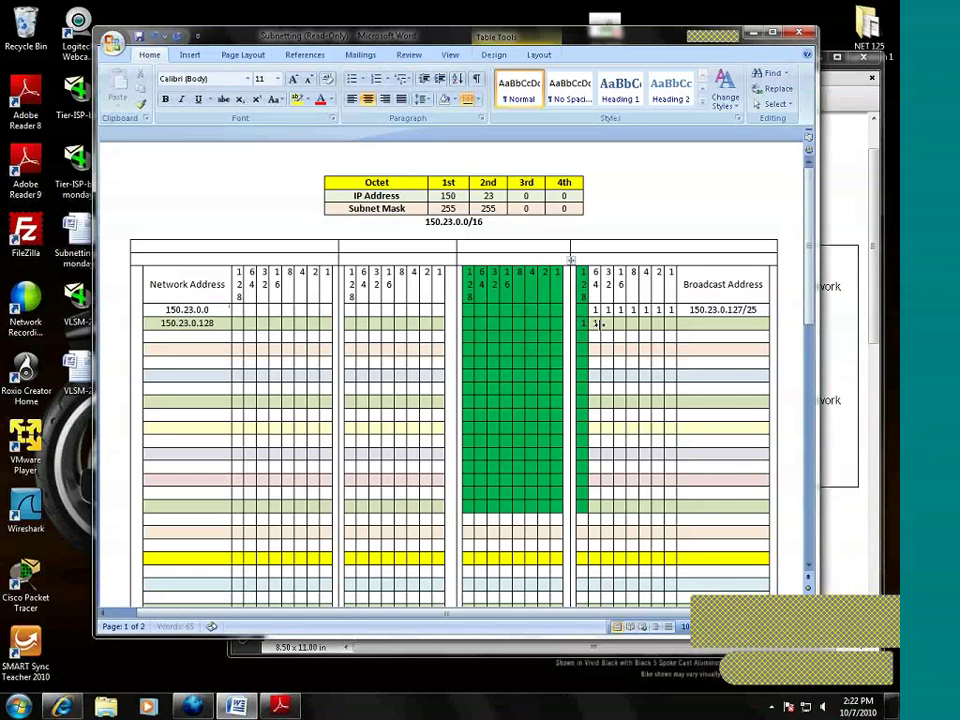
Step: Fill row two's host bits with 1s, add broadcast 150.23.0.255/25, and begin third address 150.23.0
click(598, 323)
text(1	1	1	1	1	1)
key(Tab)
text(150.23.)
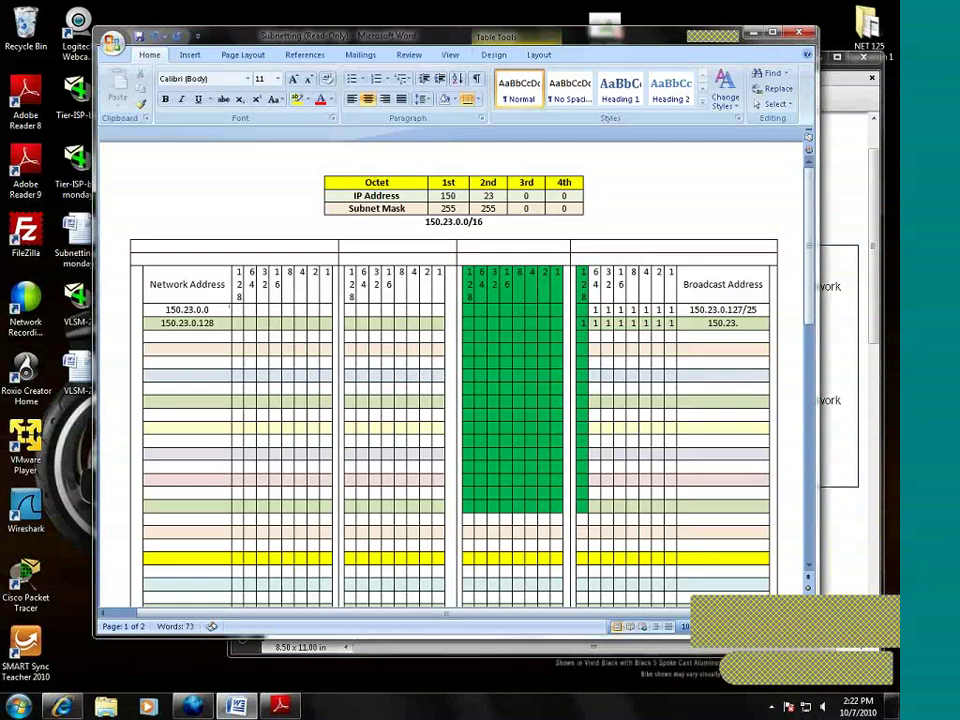
text(0.255/25)
click(185, 339)
text(15)
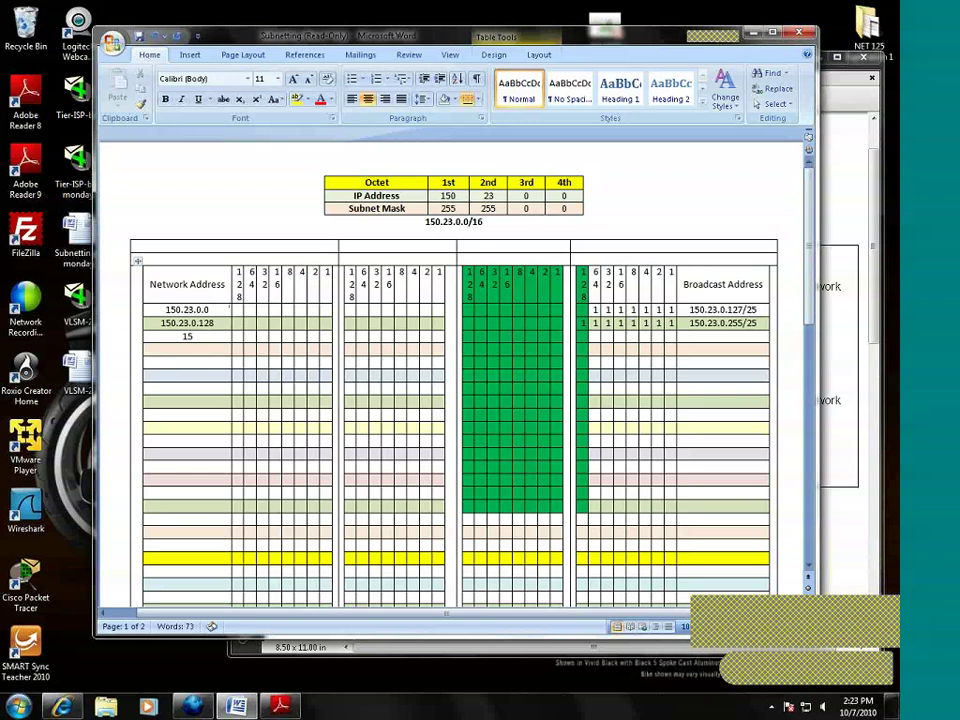
text(0.23.0.)
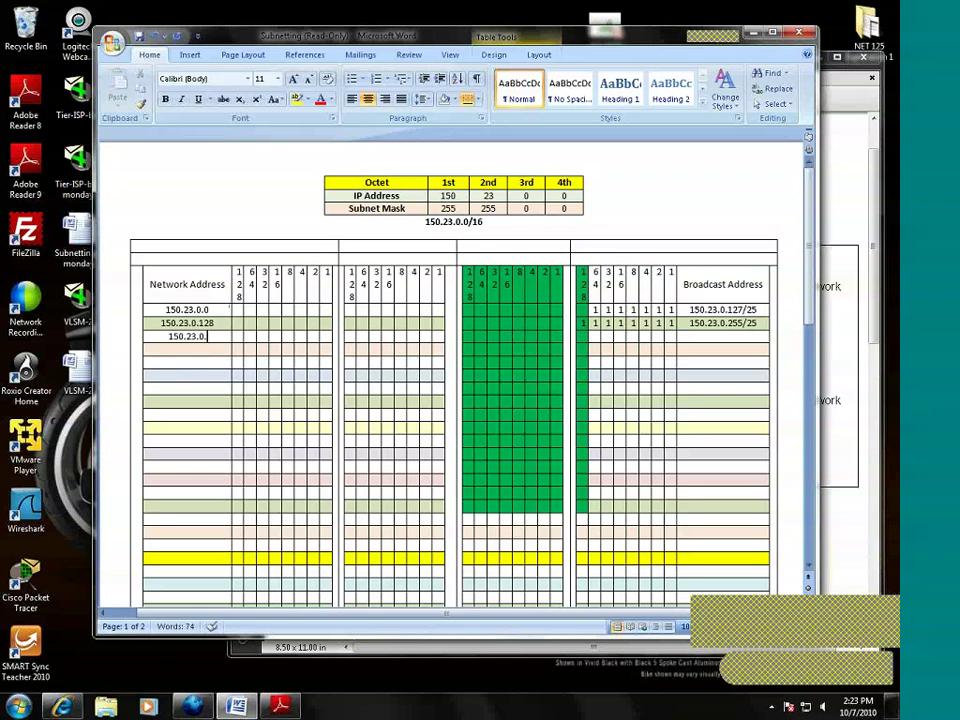